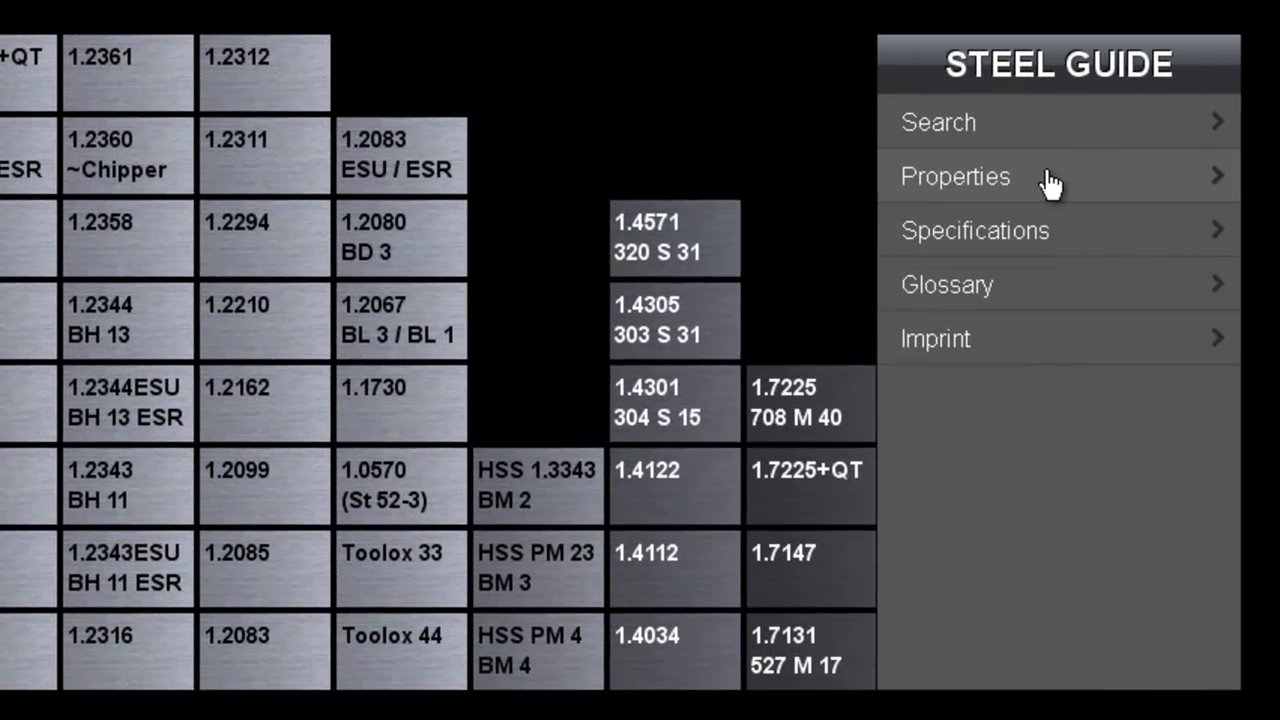
Step: Open the property filters and preview the working hardness and allowable operating temperature filters one at a time, clearing each again
click(1049, 181)
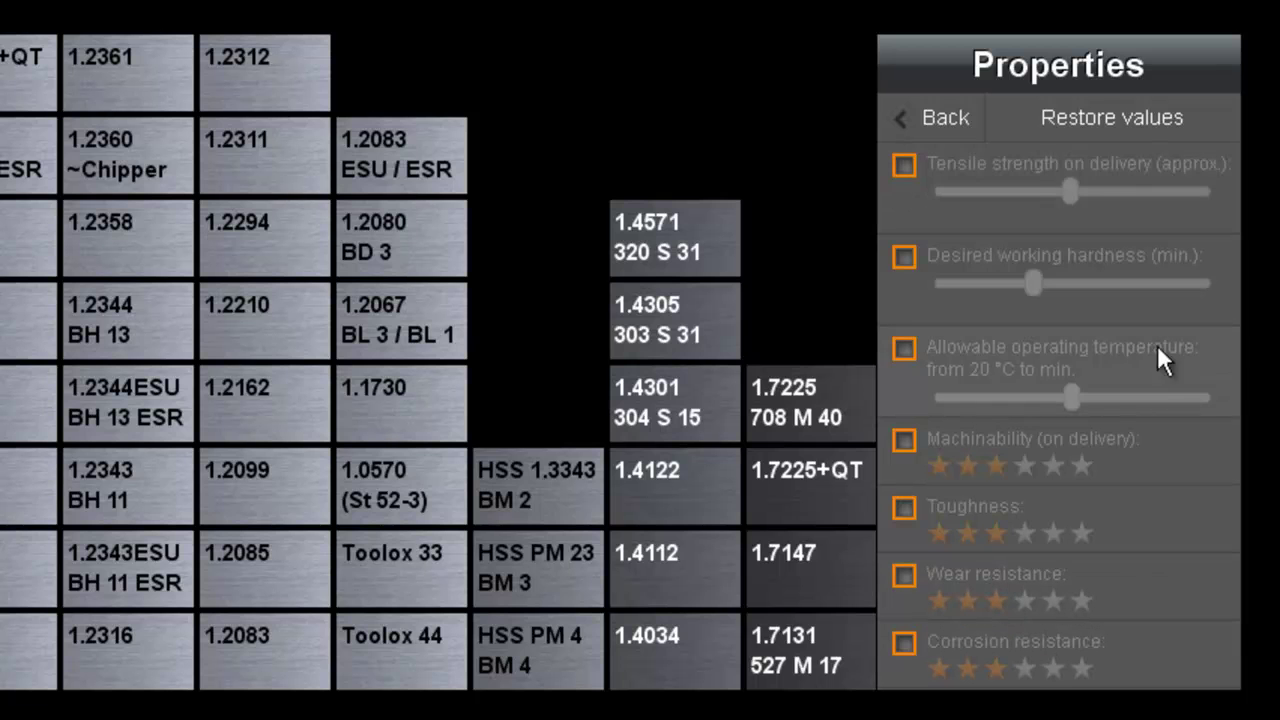
click(906, 168)
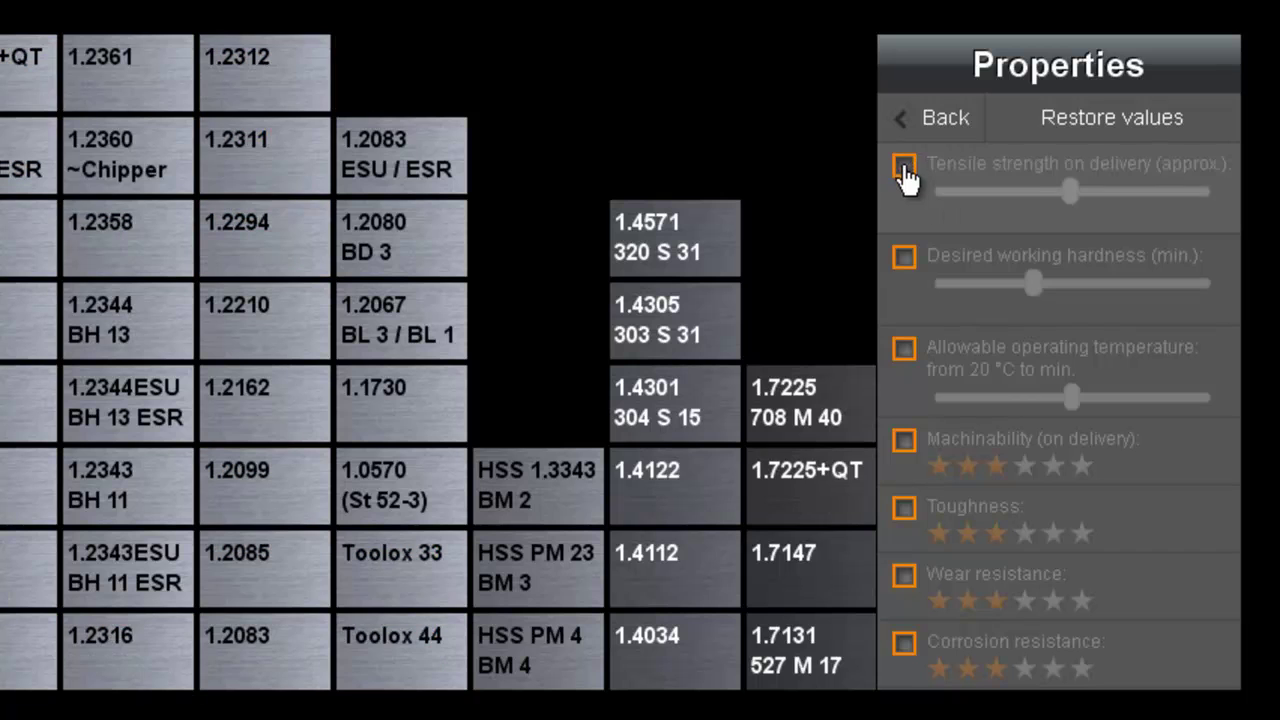
click(905, 260)
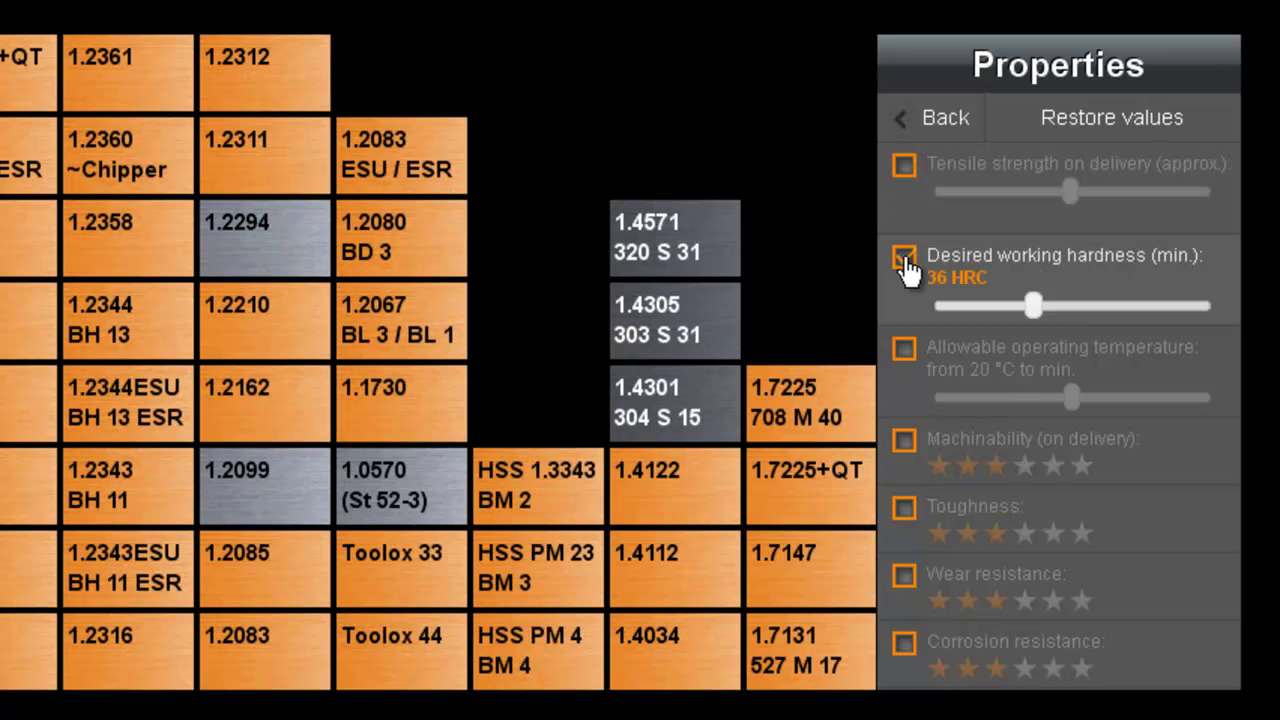
click(905, 260)
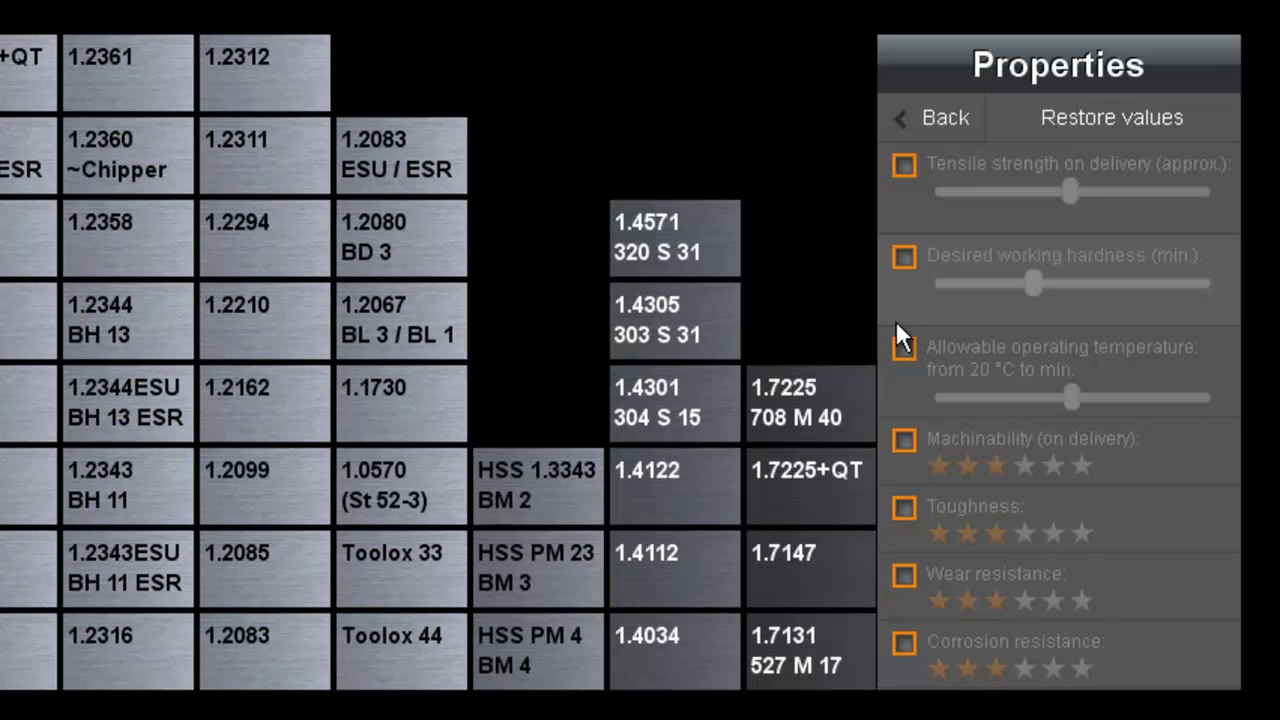
click(904, 352)
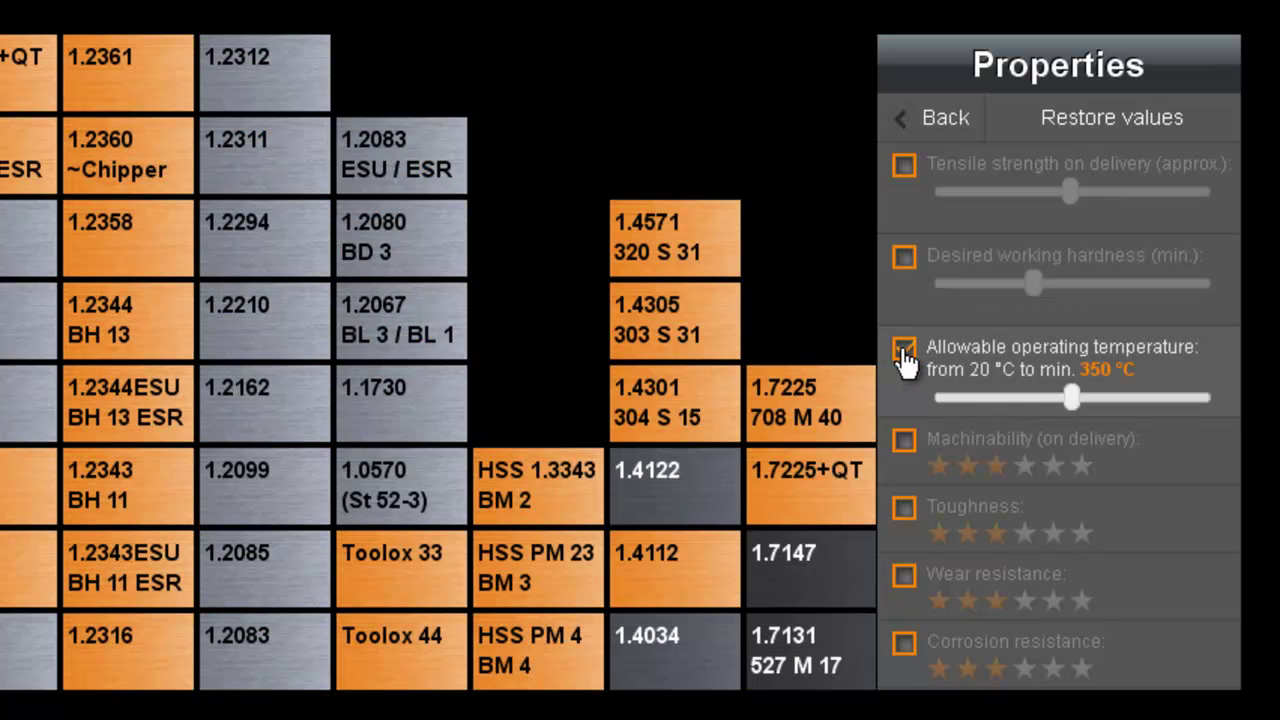
click(904, 352)
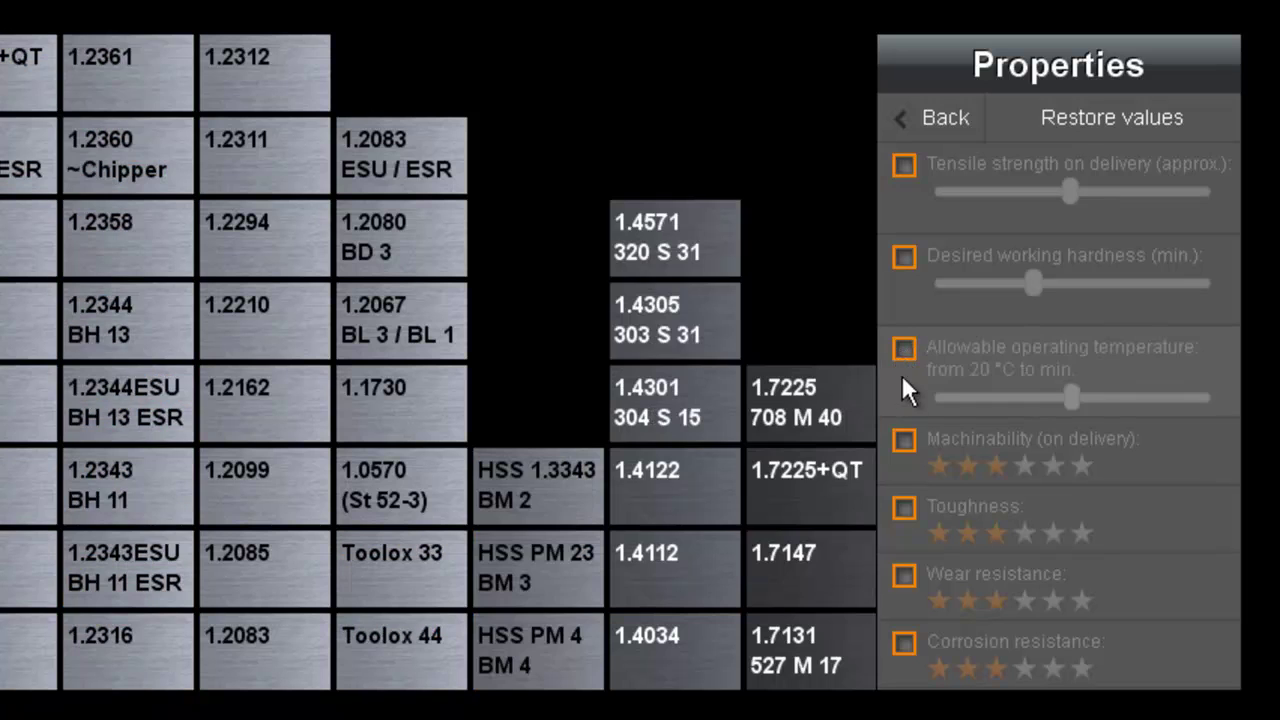
Step: Try the machinability, toughness, wear resistance and corrosion resistance filters individually at different star ratings, switching each off again
click(904, 444)
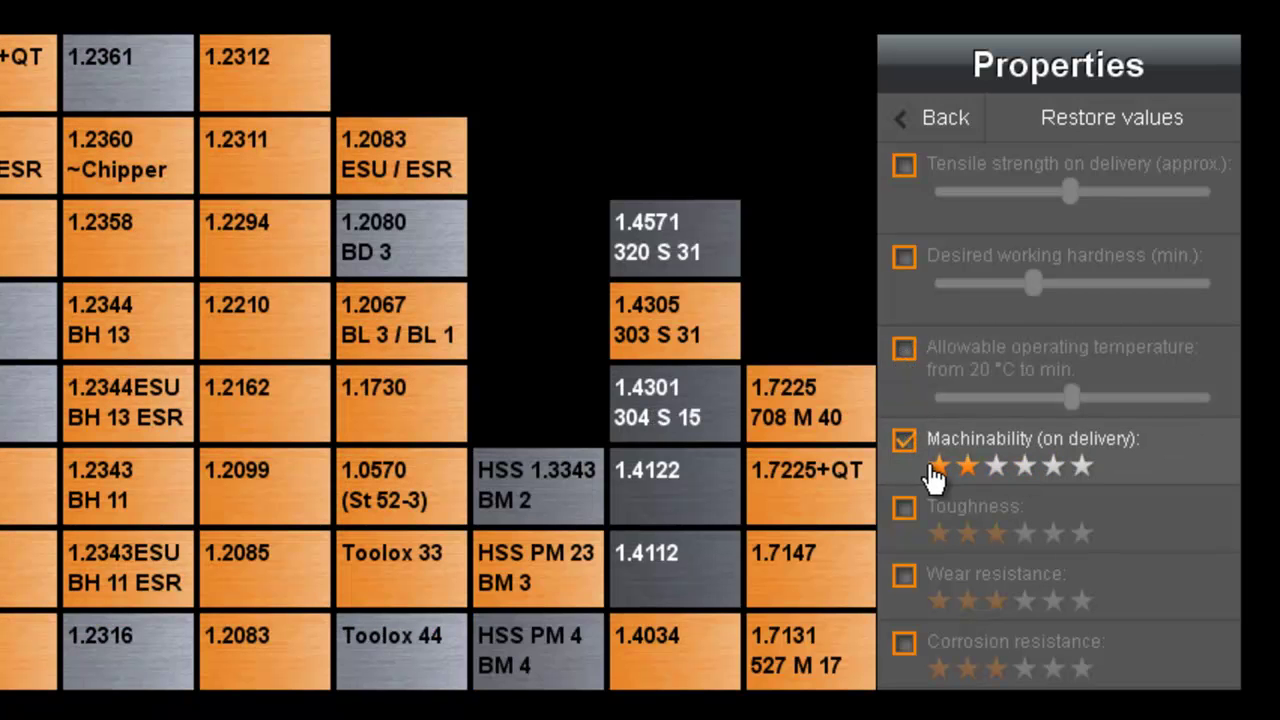
click(904, 442)
click(905, 510)
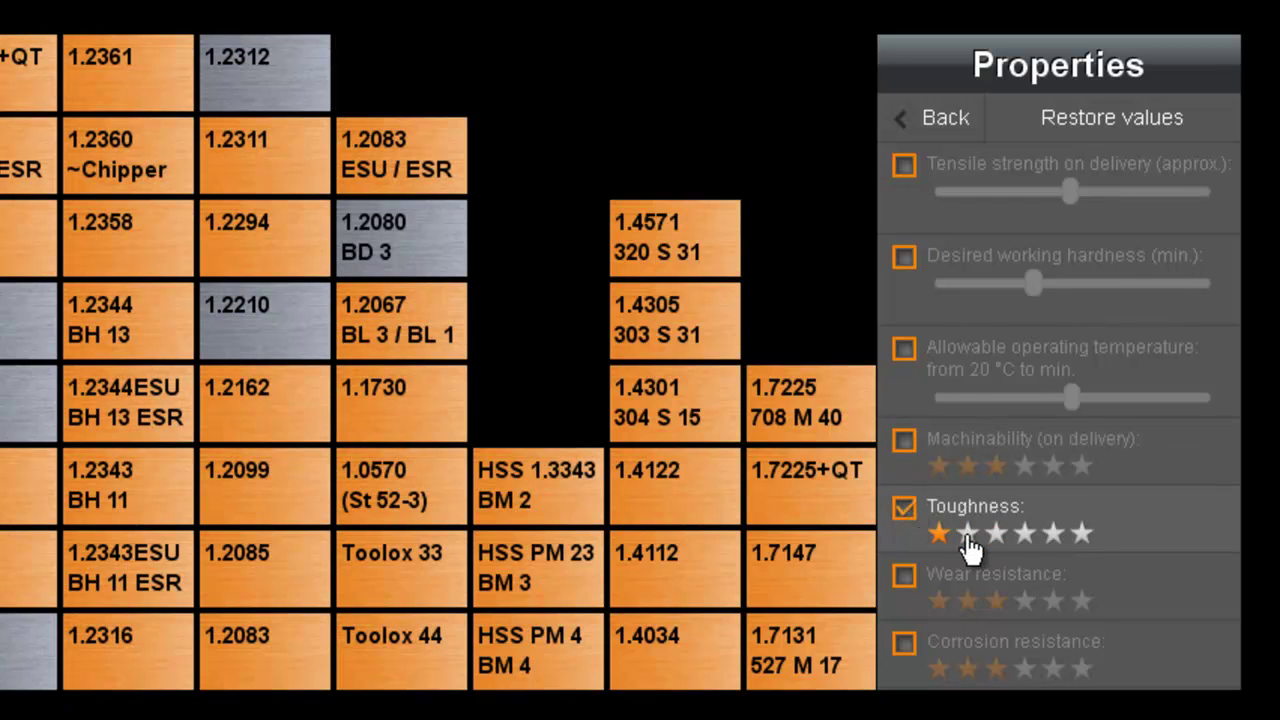
click(904, 508)
click(904, 576)
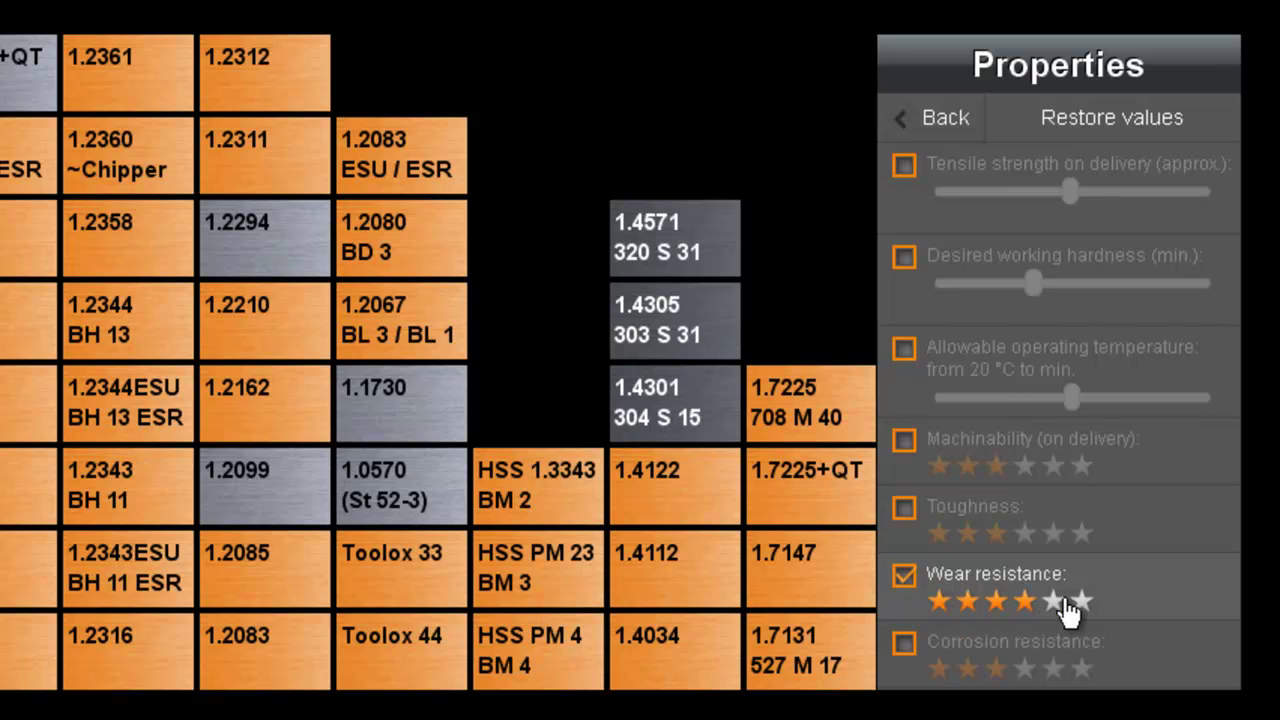
click(904, 578)
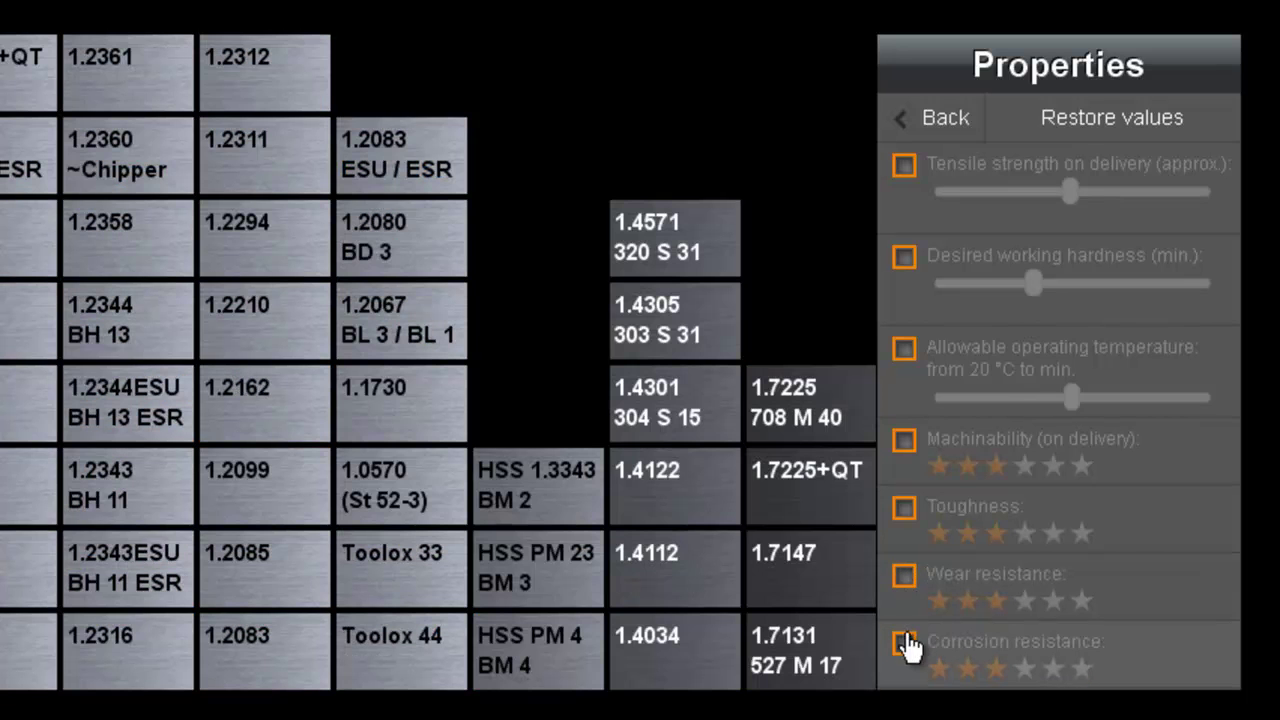
click(905, 645)
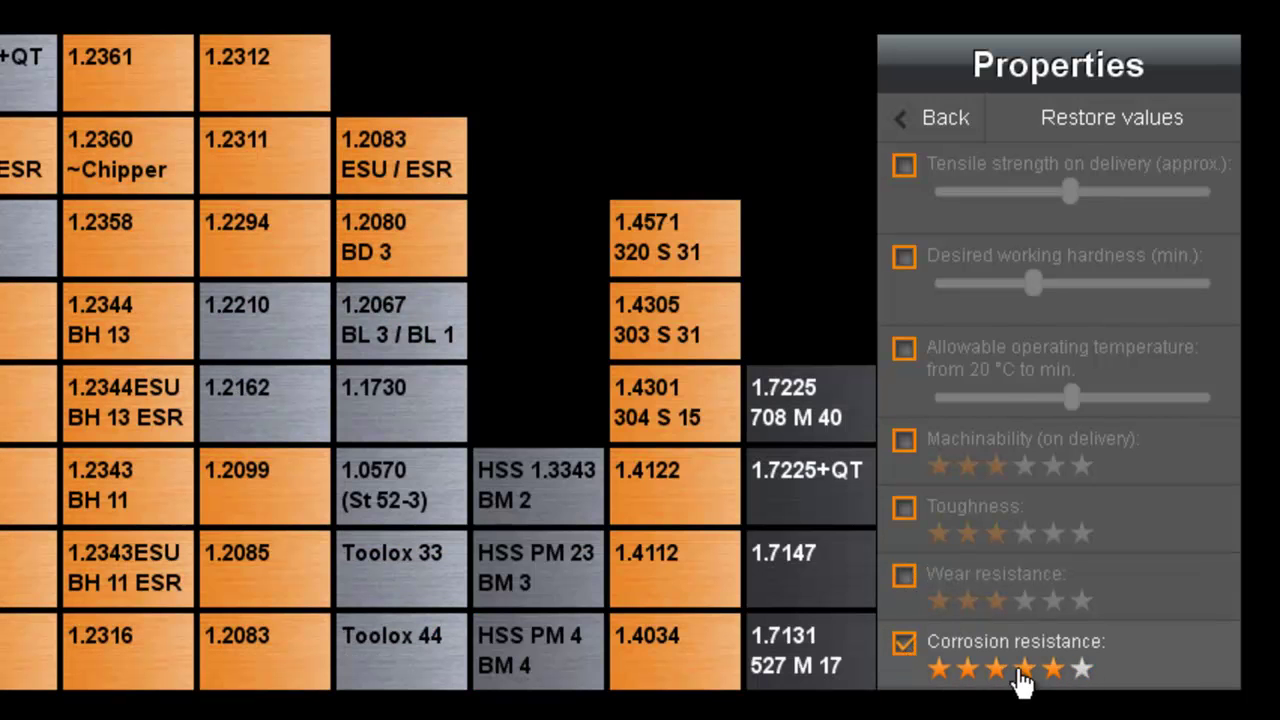
click(905, 647)
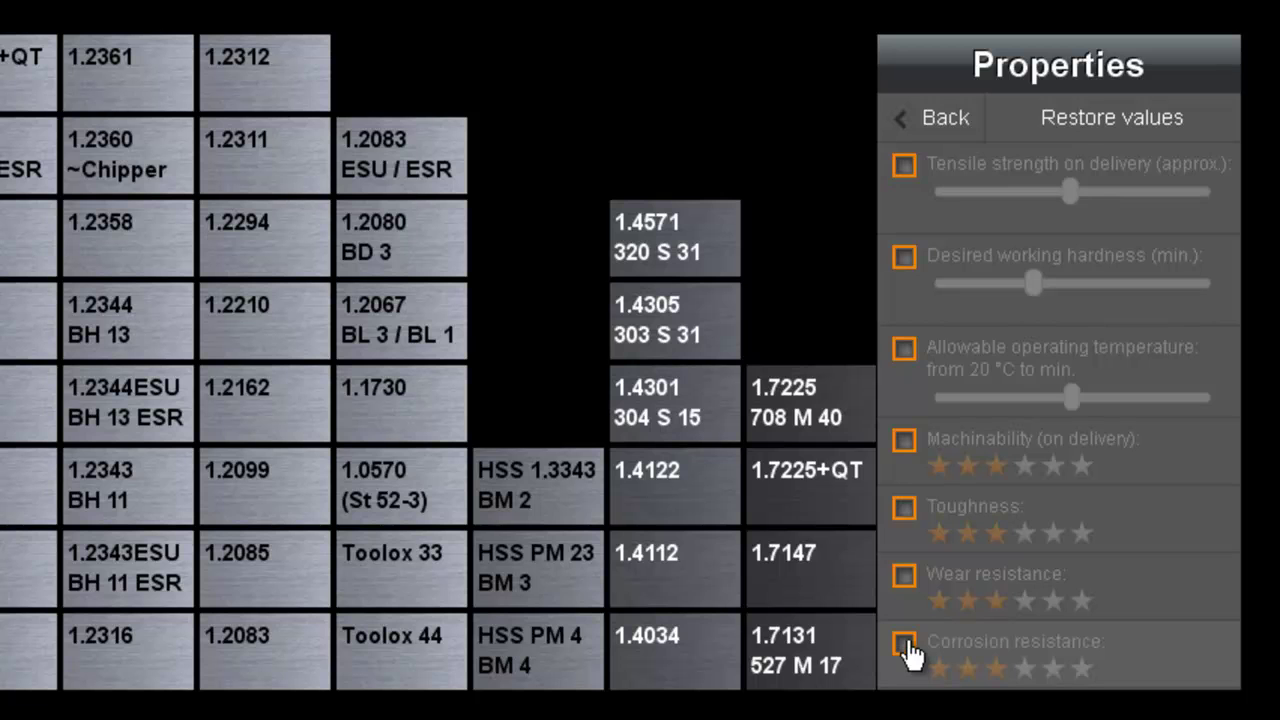
Step: Filter the steels for a minimum working hardness of 59 HRC and a six-star corrosion resistance
click(904, 262)
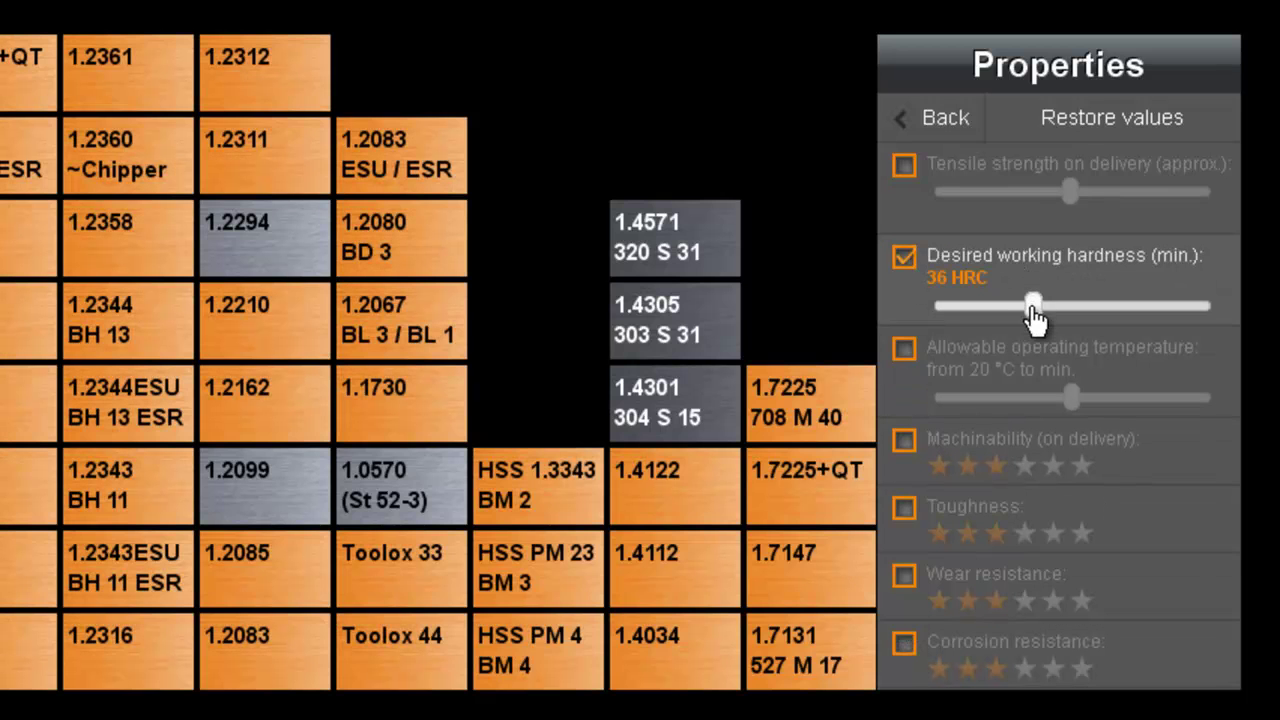
drag(1035, 316, 1157, 311)
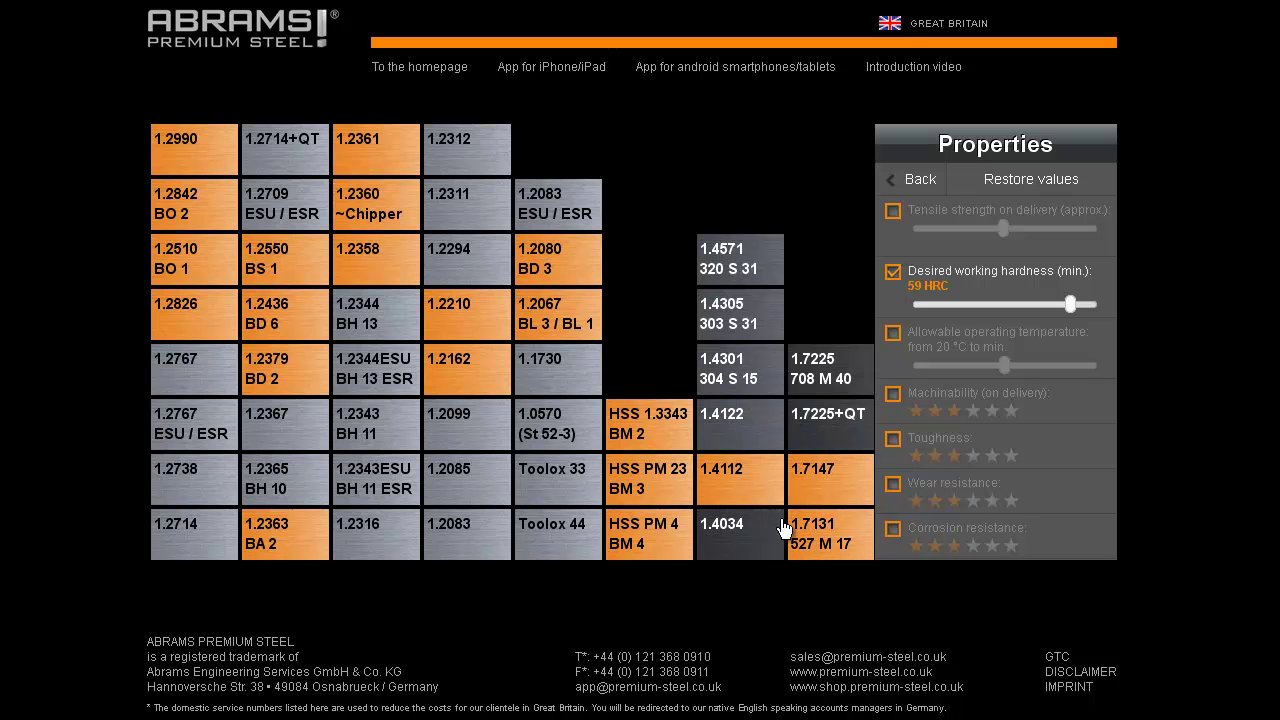
click(892, 531)
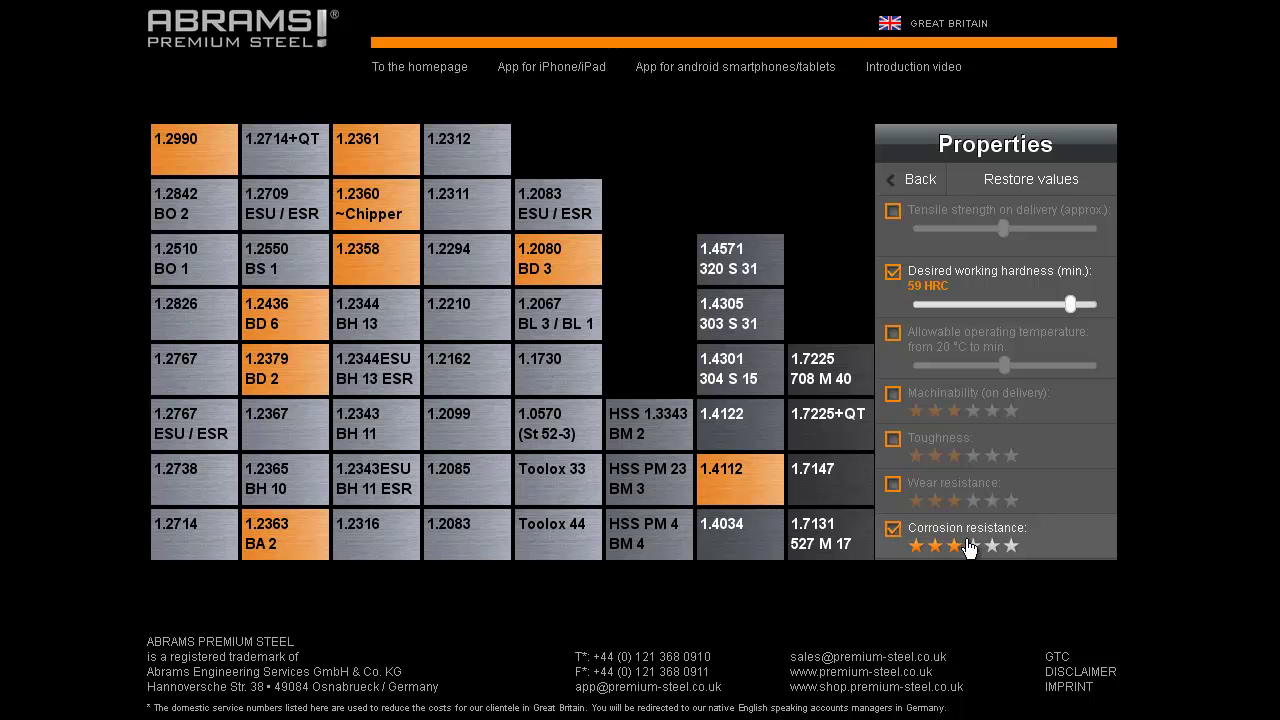
click(1010, 549)
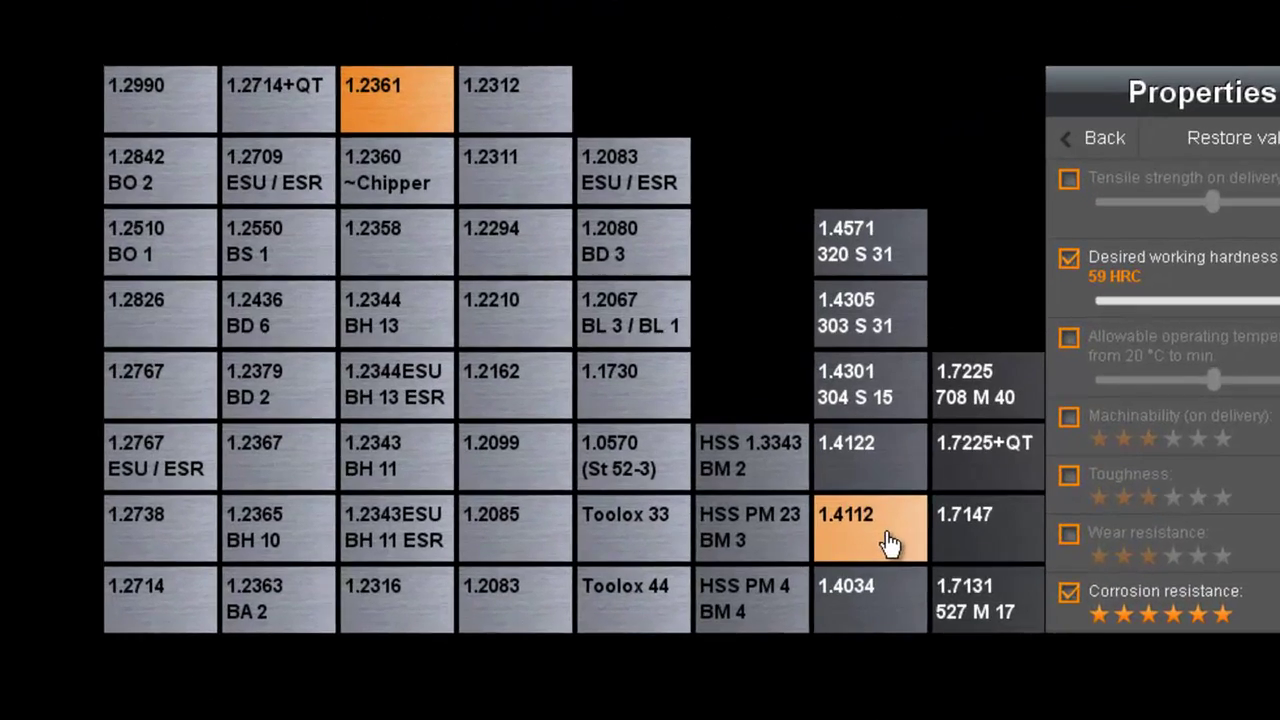
Step: Examine the properties, applications, chemical composition and specifications of the highlighted steel 1.4112, then close its data sheet
click(832, 521)
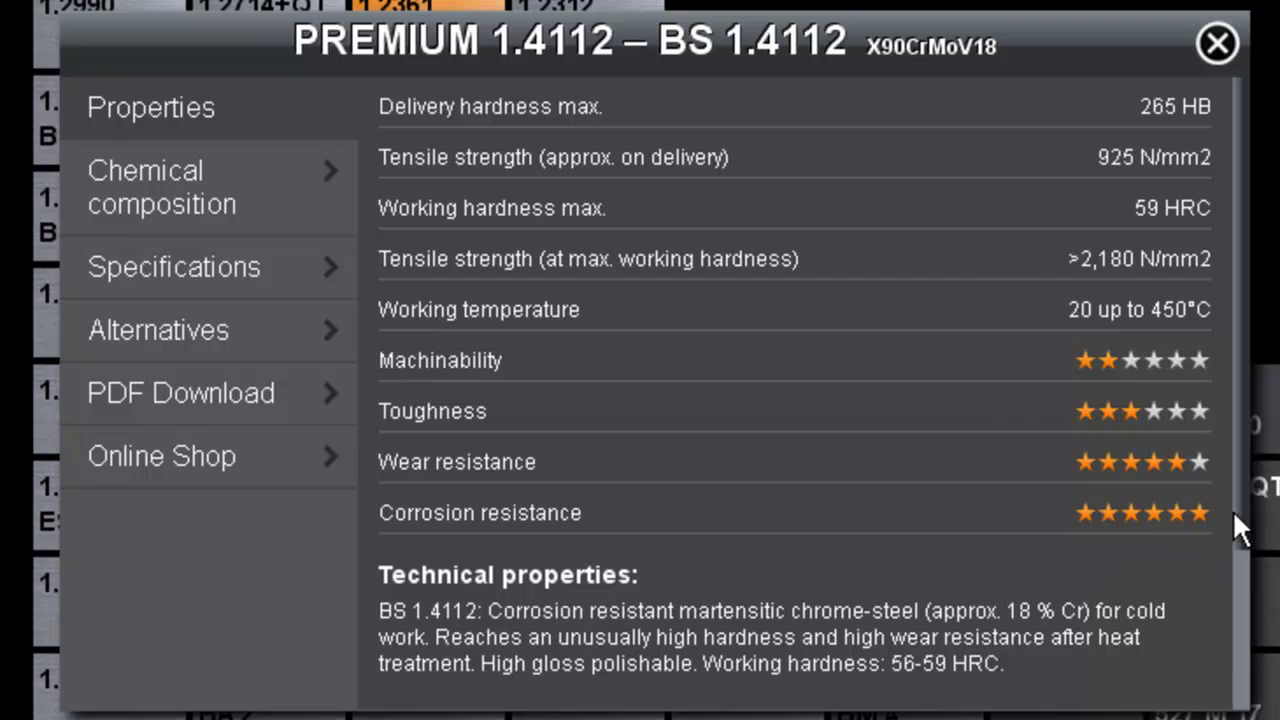
drag(1239, 450, 1243, 597)
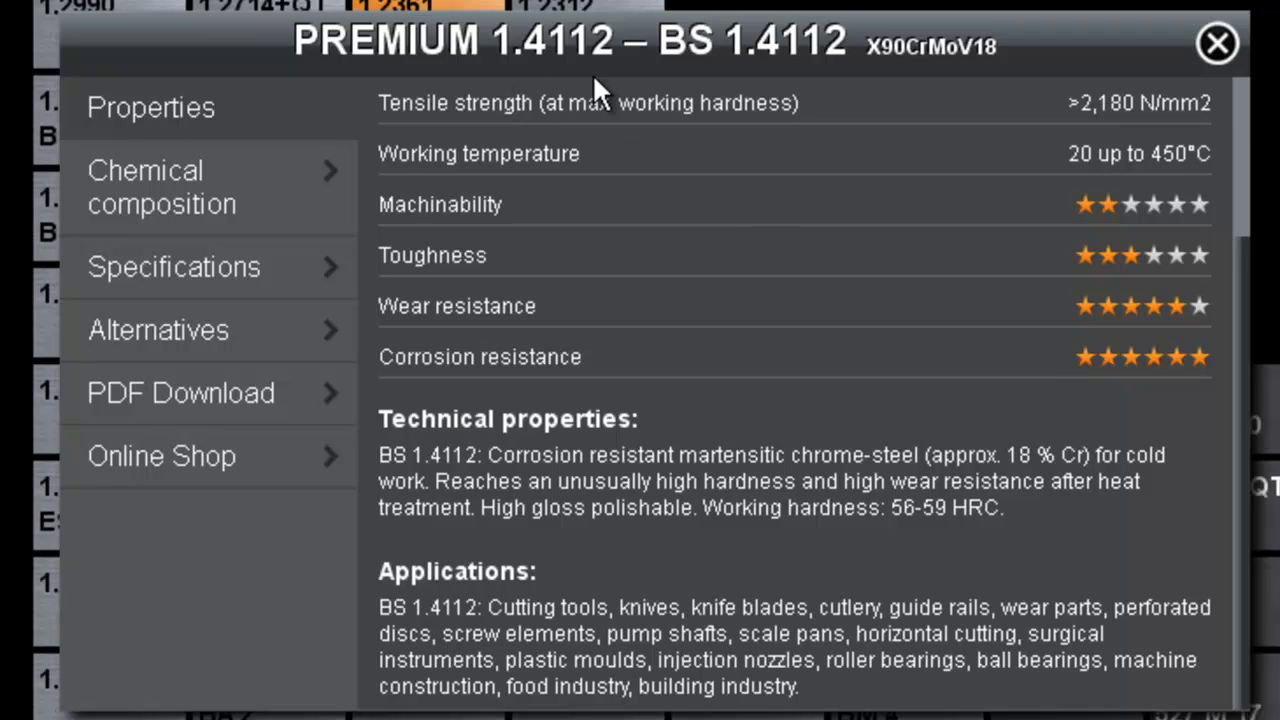
click(267, 203)
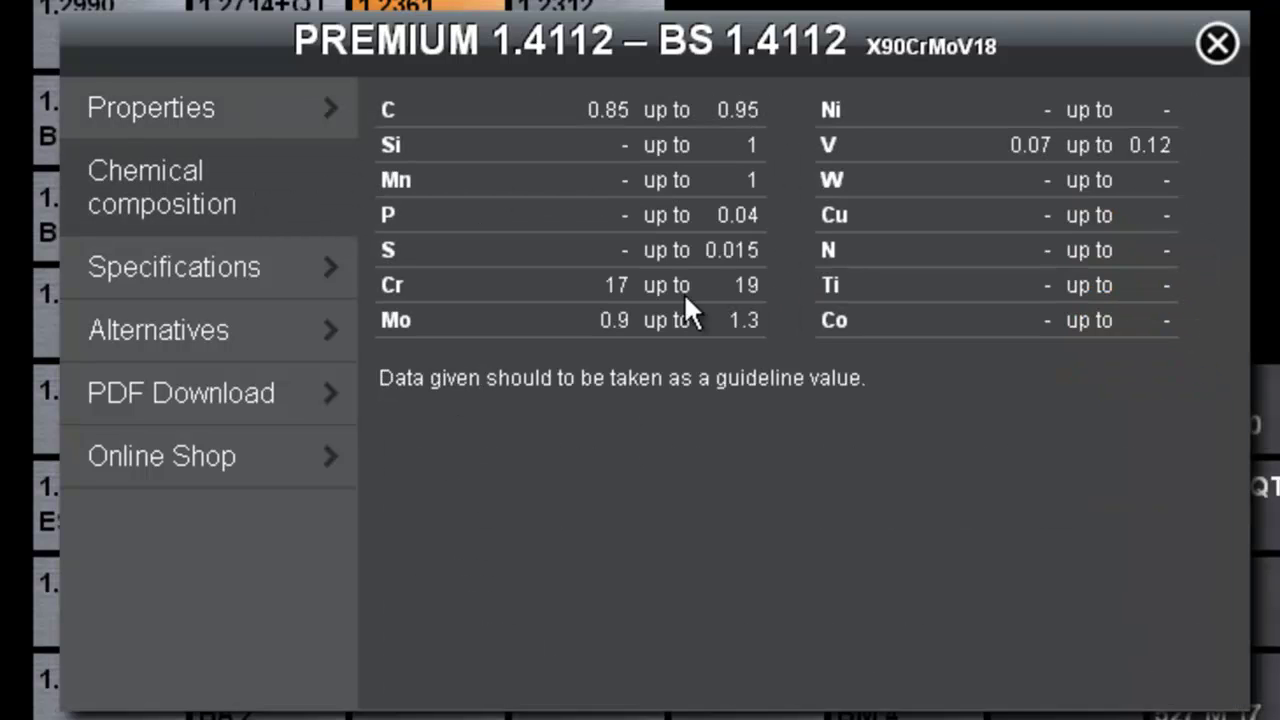
click(286, 280)
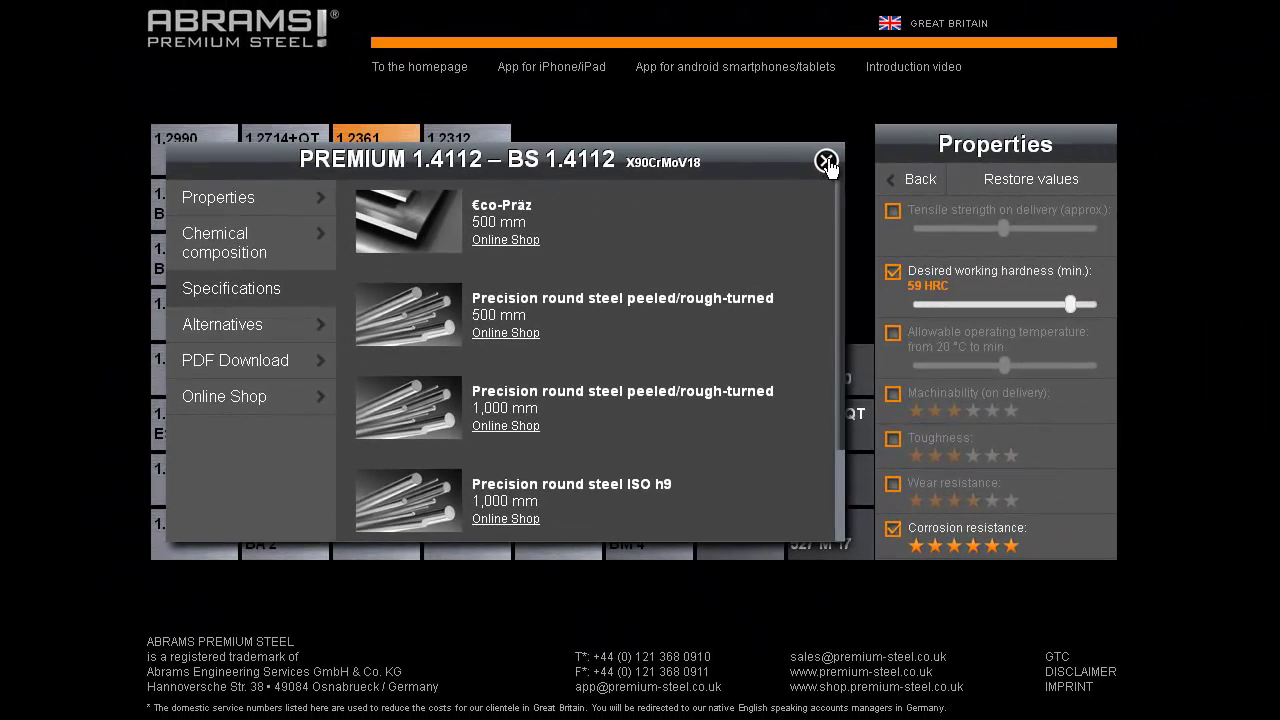
click(826, 162)
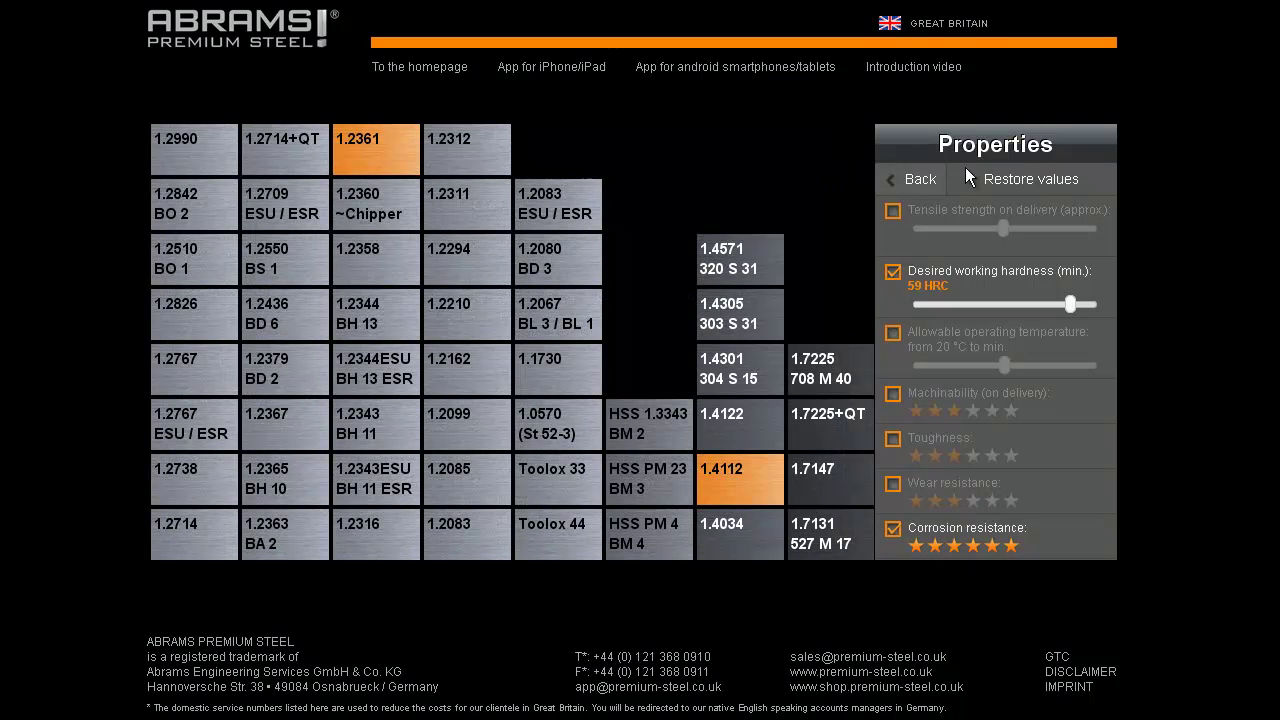
Step: Restore the filter values and show the alternatives to steel 1.2080 (BD 3)
click(1017, 183)
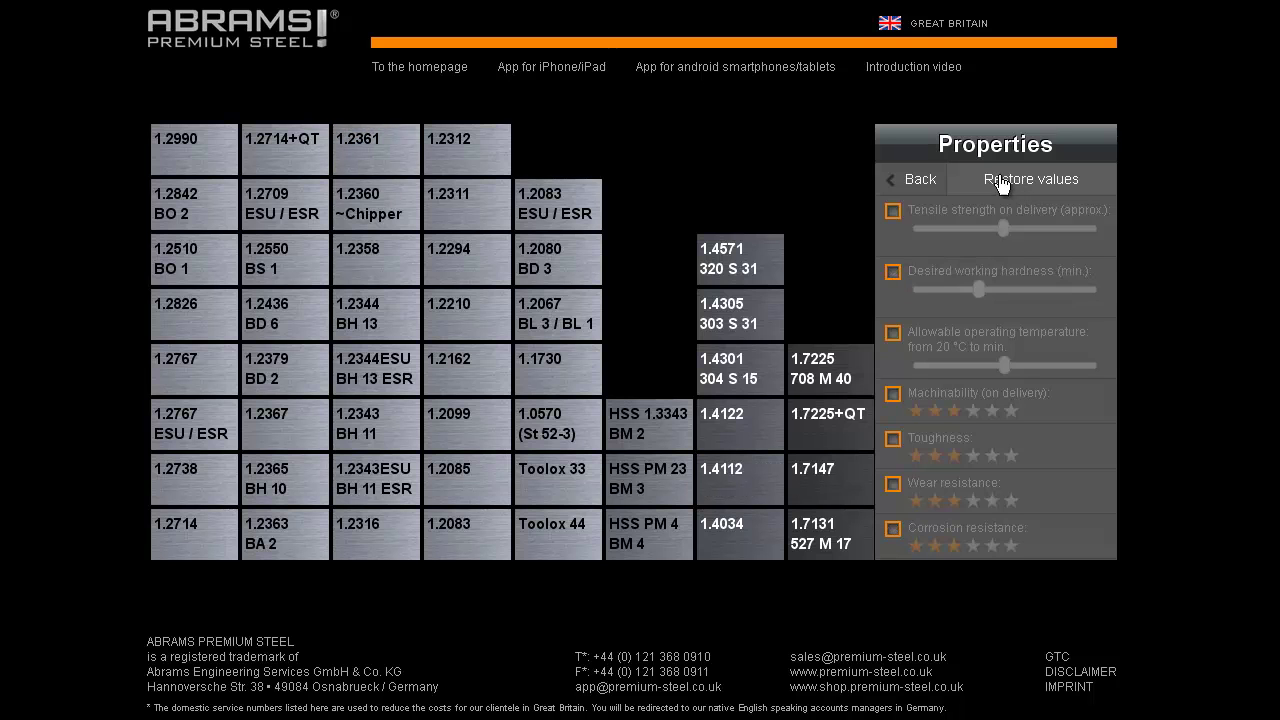
click(570, 260)
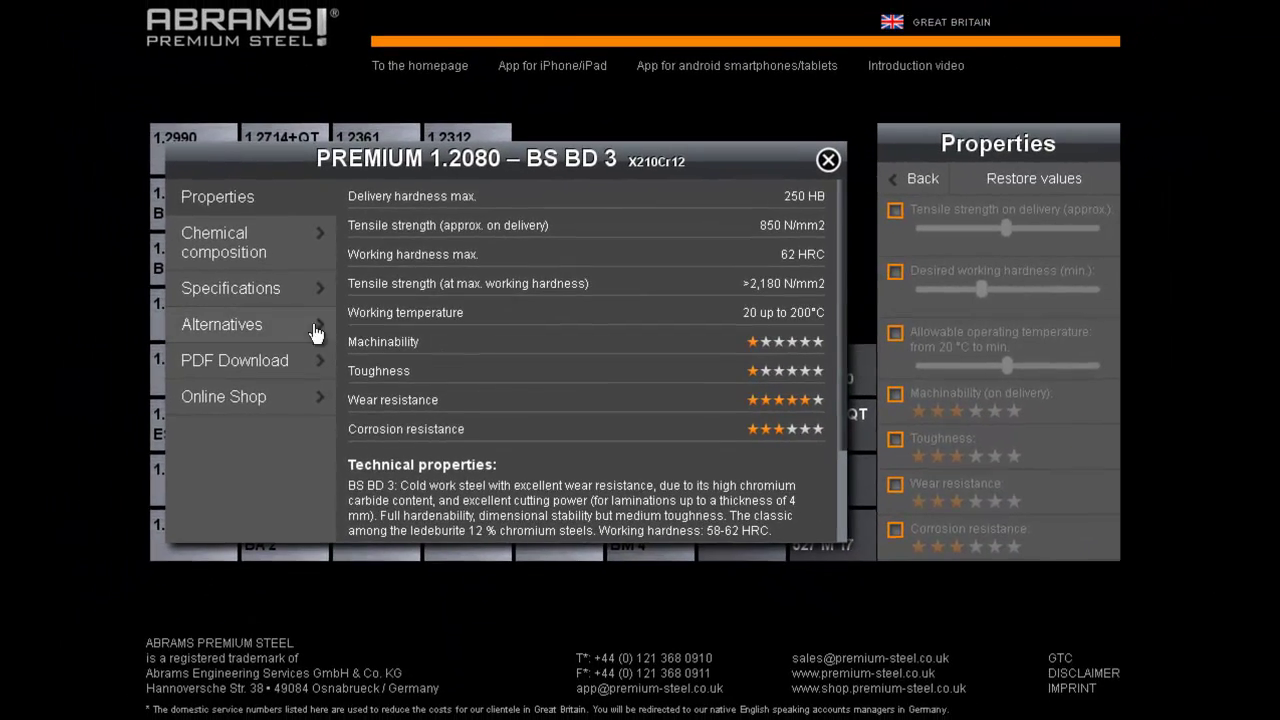
click(270, 326)
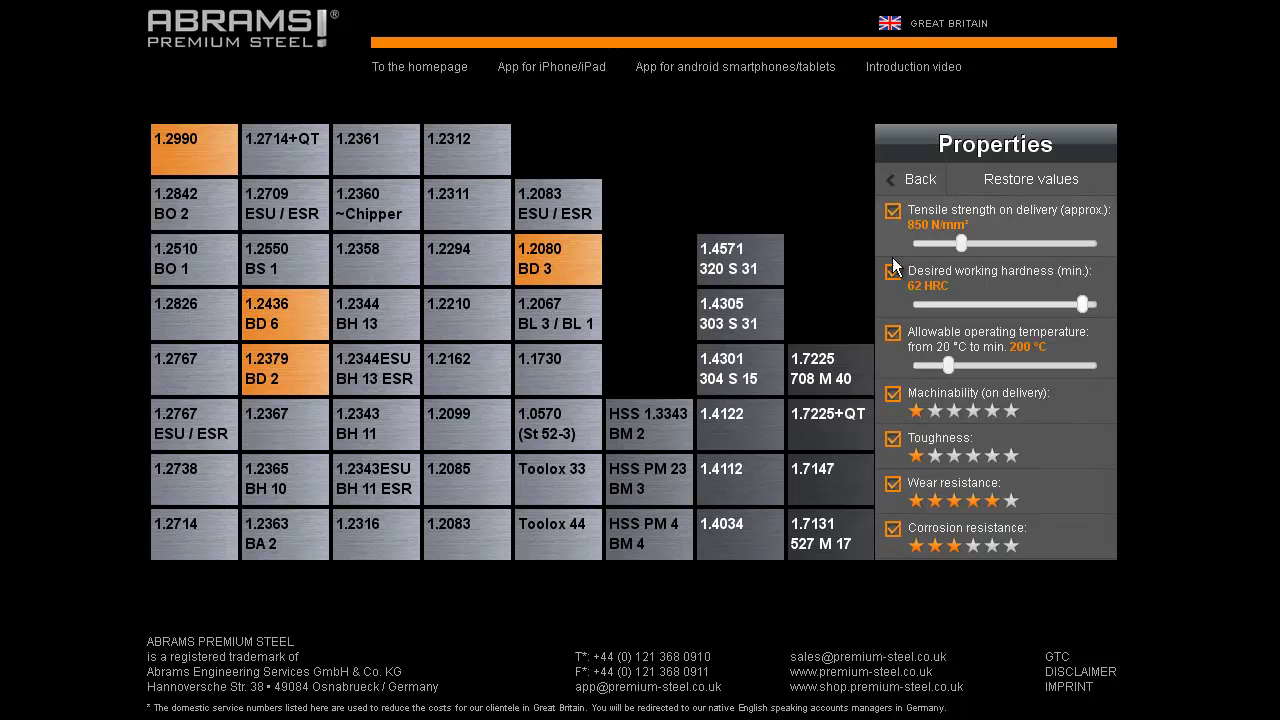
Step: Raise the toughness requirement for the alternatives to three stars
click(973, 500)
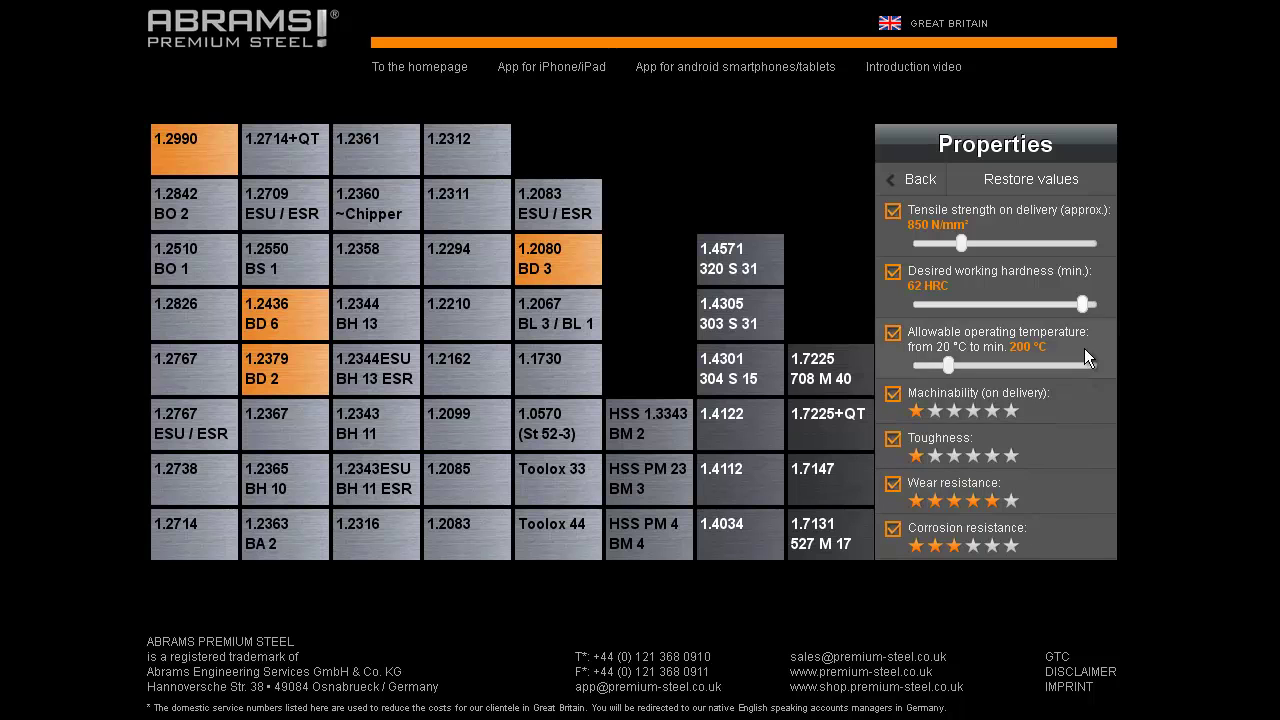
click(954, 456)
click(916, 456)
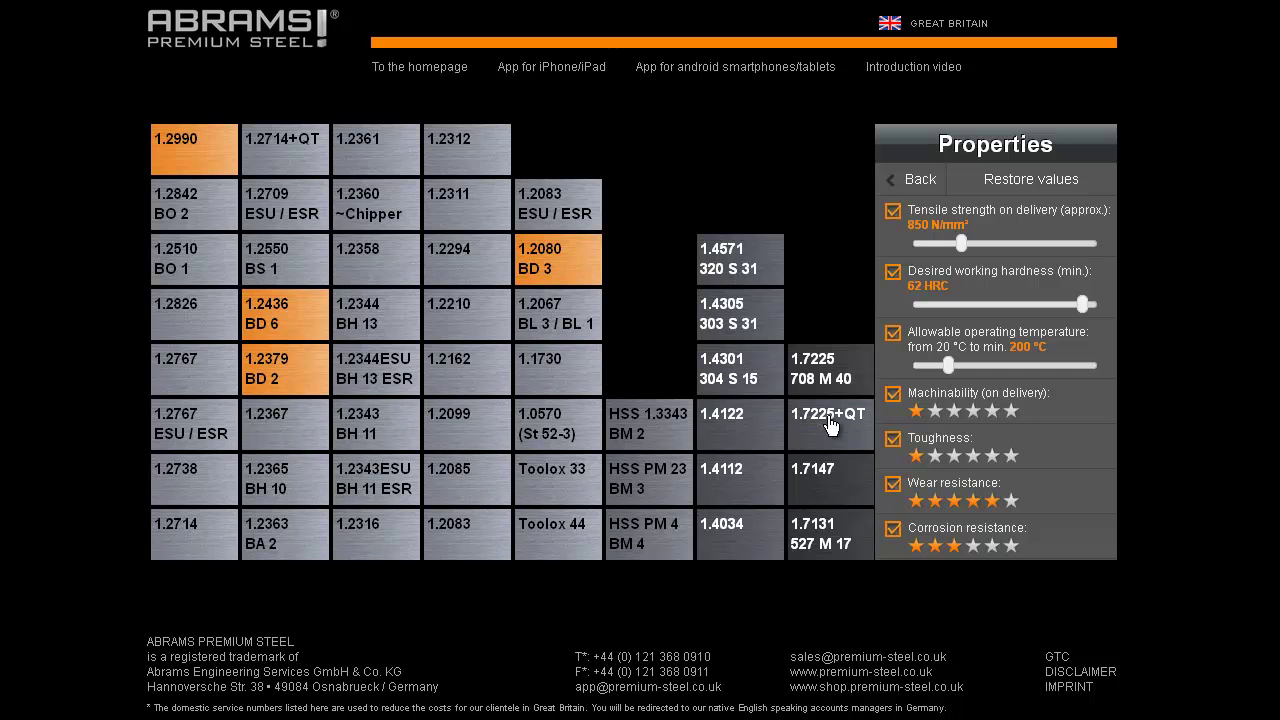
click(935, 458)
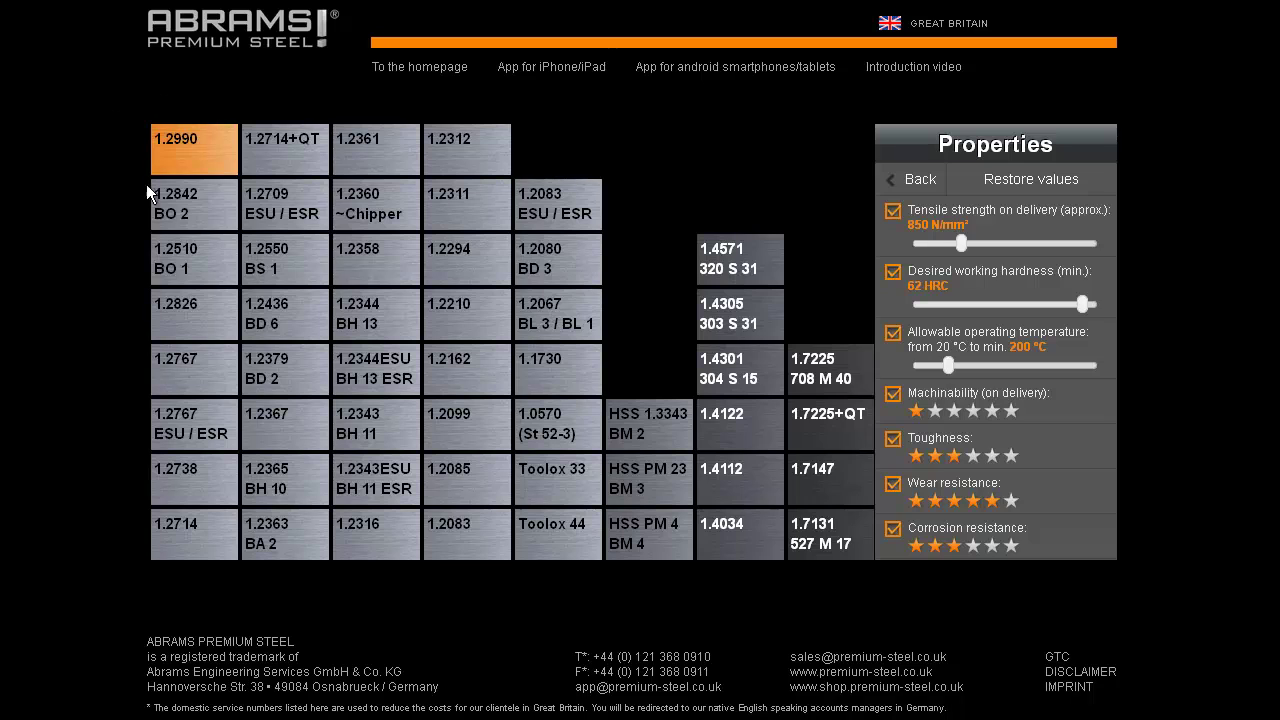
Step: Examine the properties, technical description and applications of the highlighted steel 1.2990, then close its data sheet
click(211, 162)
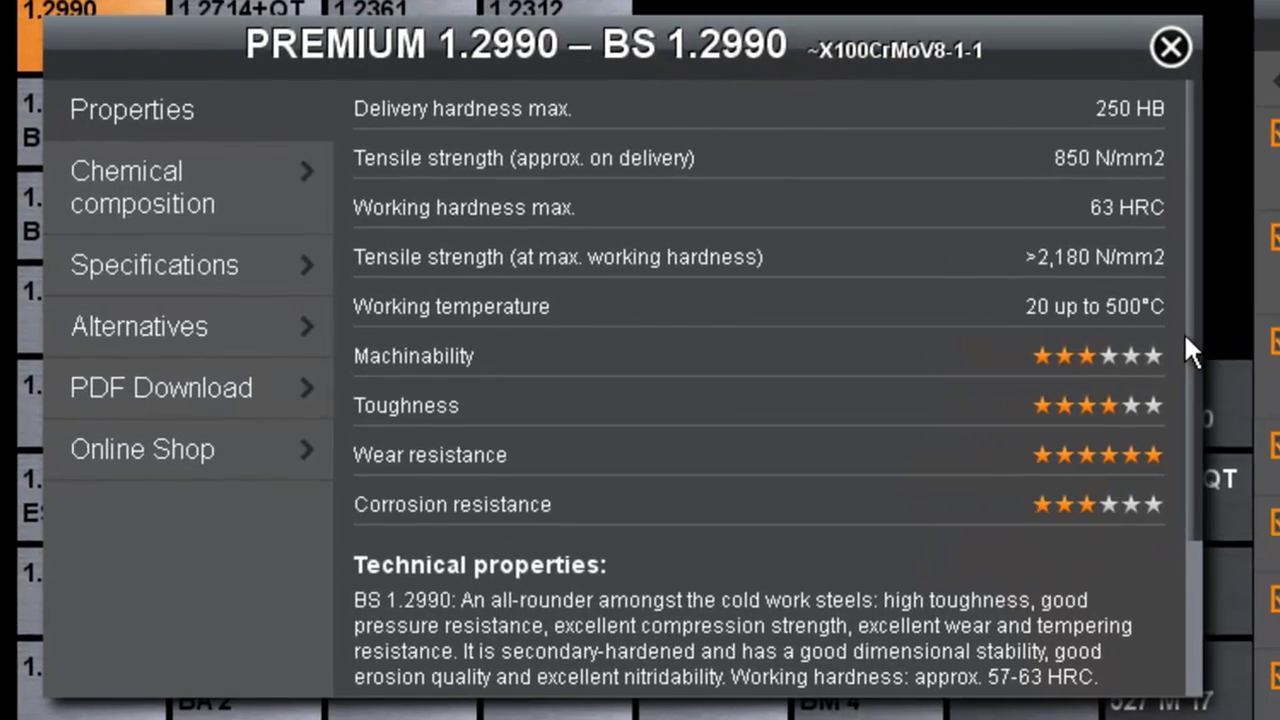
scroll(1190, 352, down, 3)
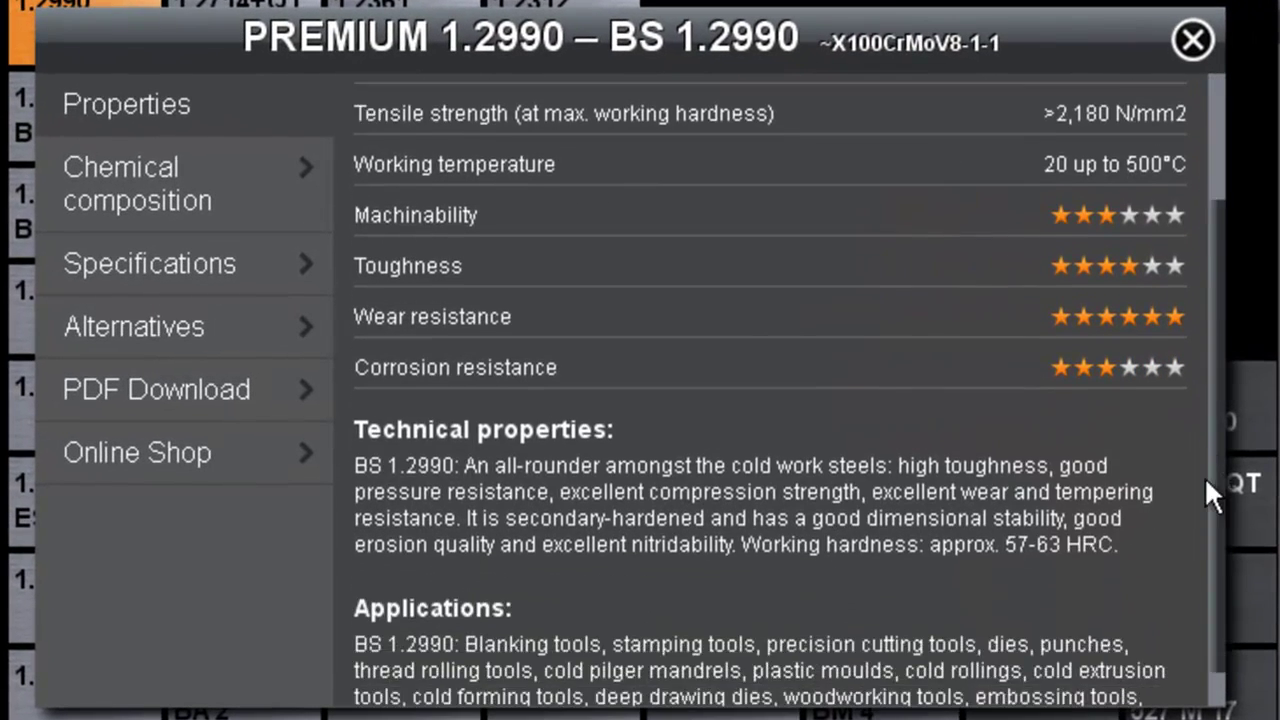
scroll(1207, 490, down, 1)
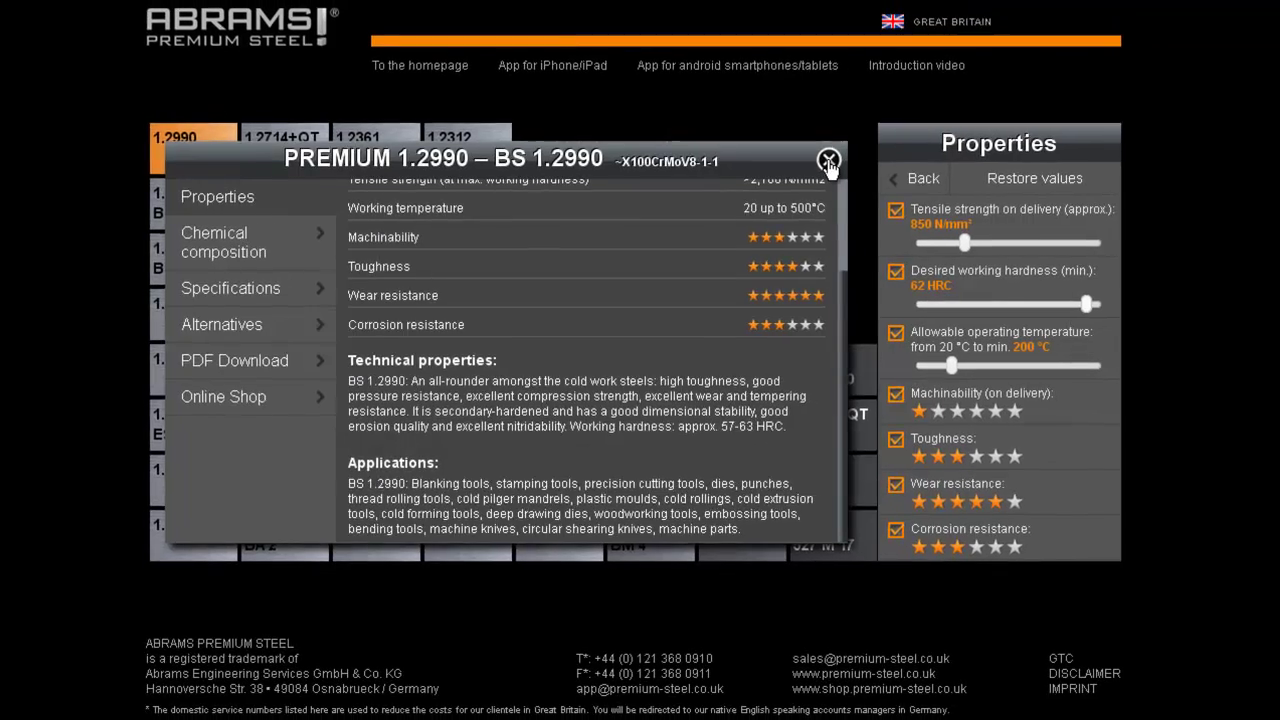
click(875, 145)
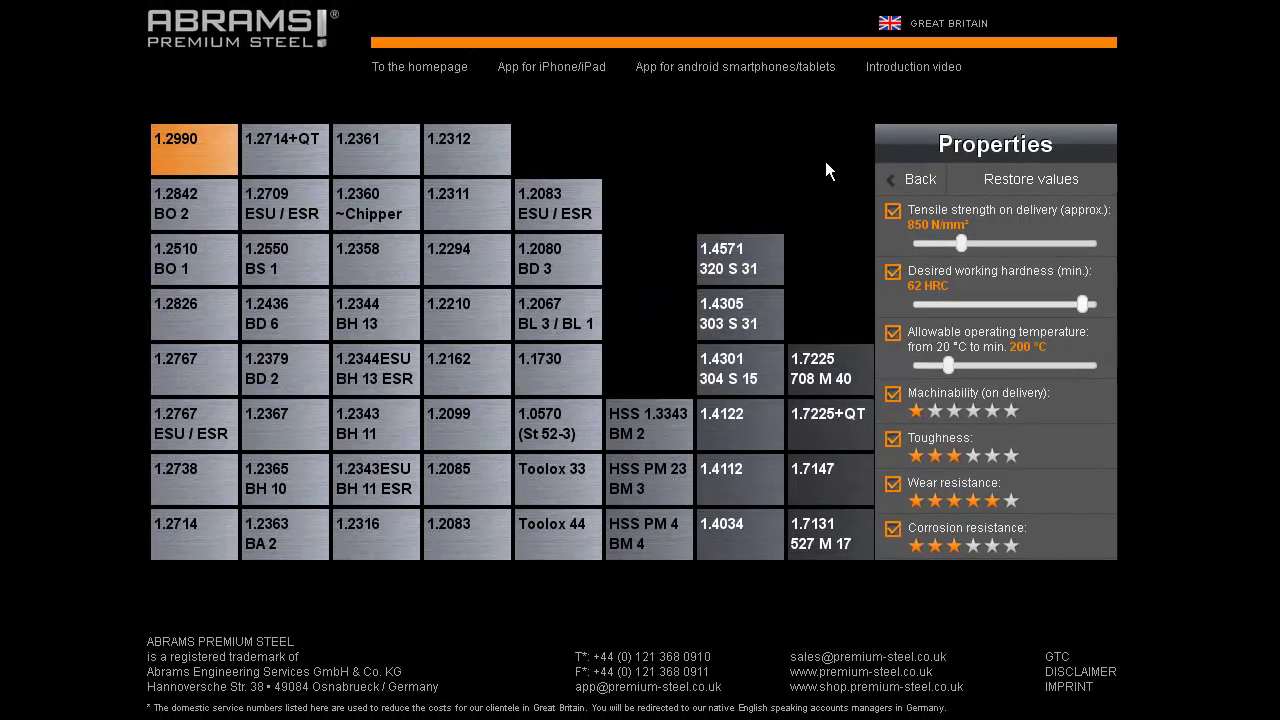
Step: Leave the property filters, search the steel guide for "embossing" and choose the embossing tools suggestion
click(912, 185)
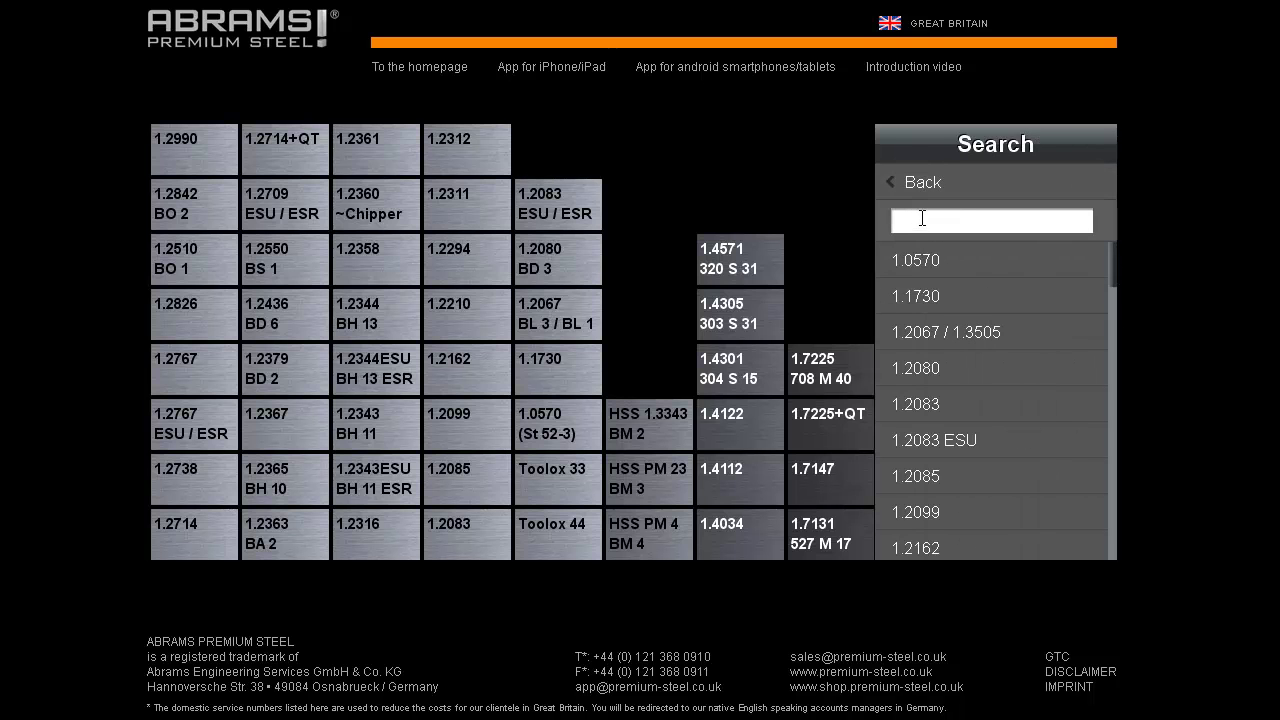
text(embossing)
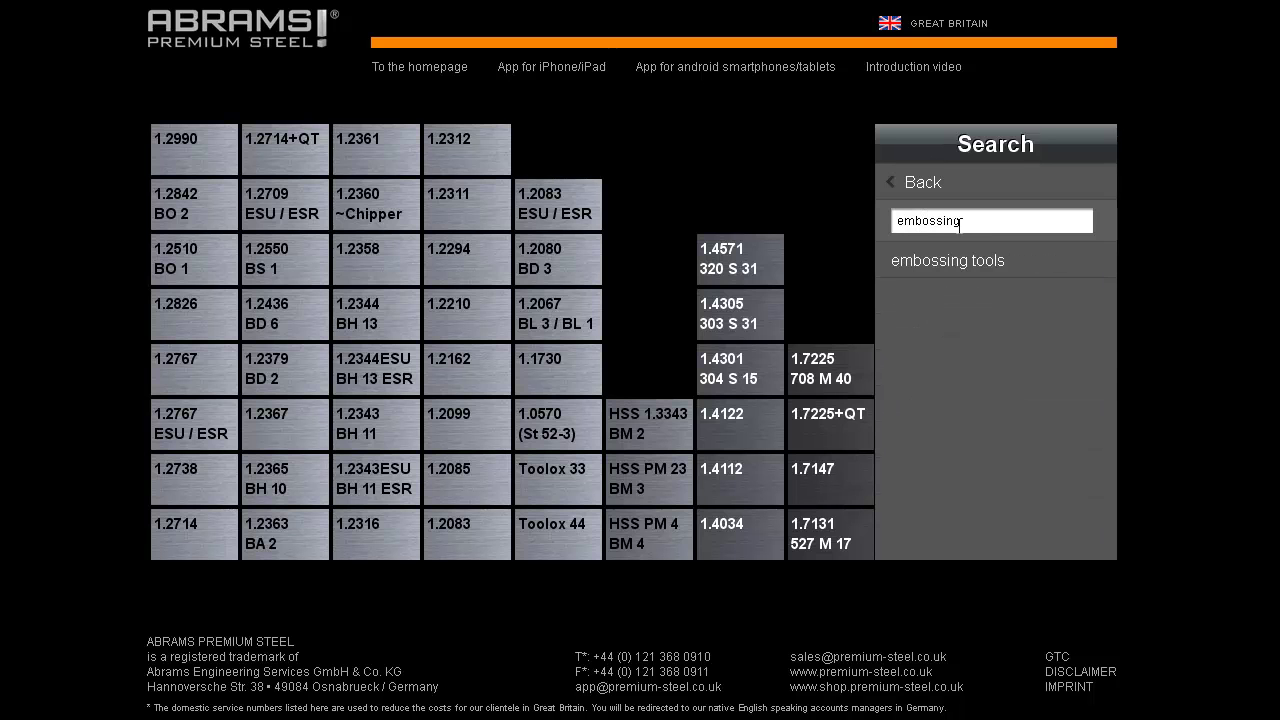
click(943, 268)
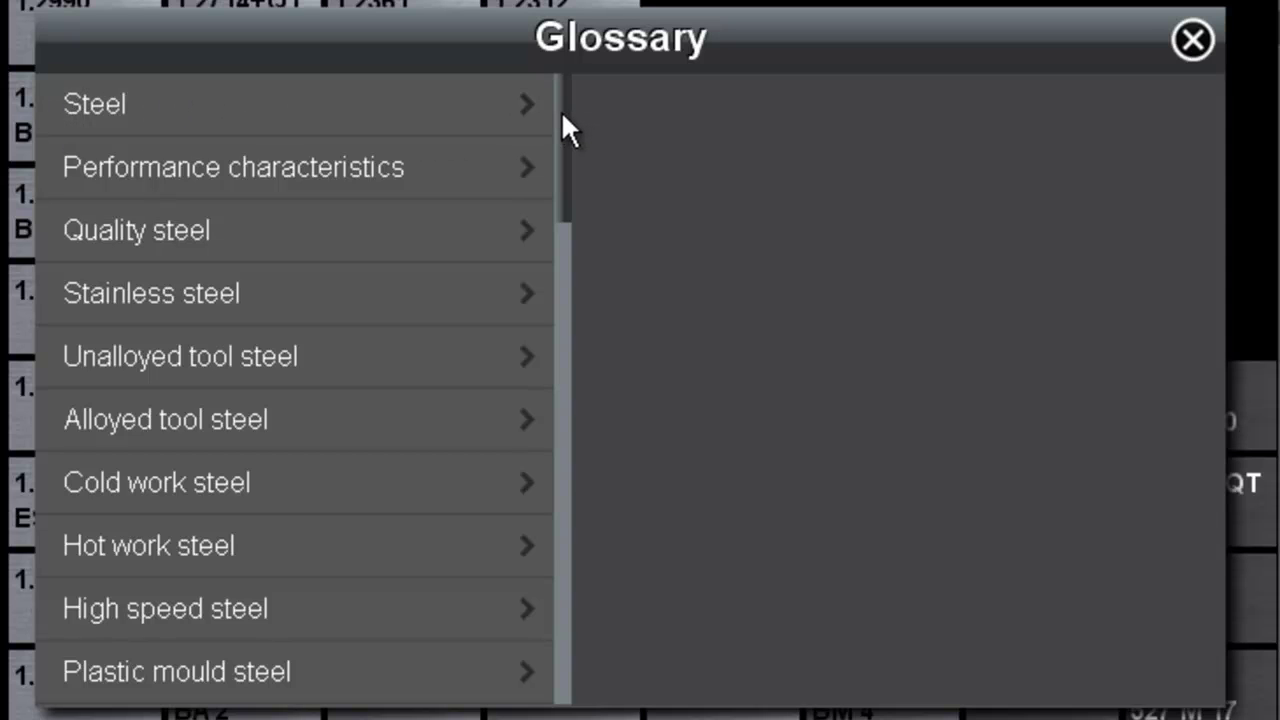
Step: Read the glossary entry on design types (at ABRAMS), then close the glossary
drag(561, 107, 571, 604)
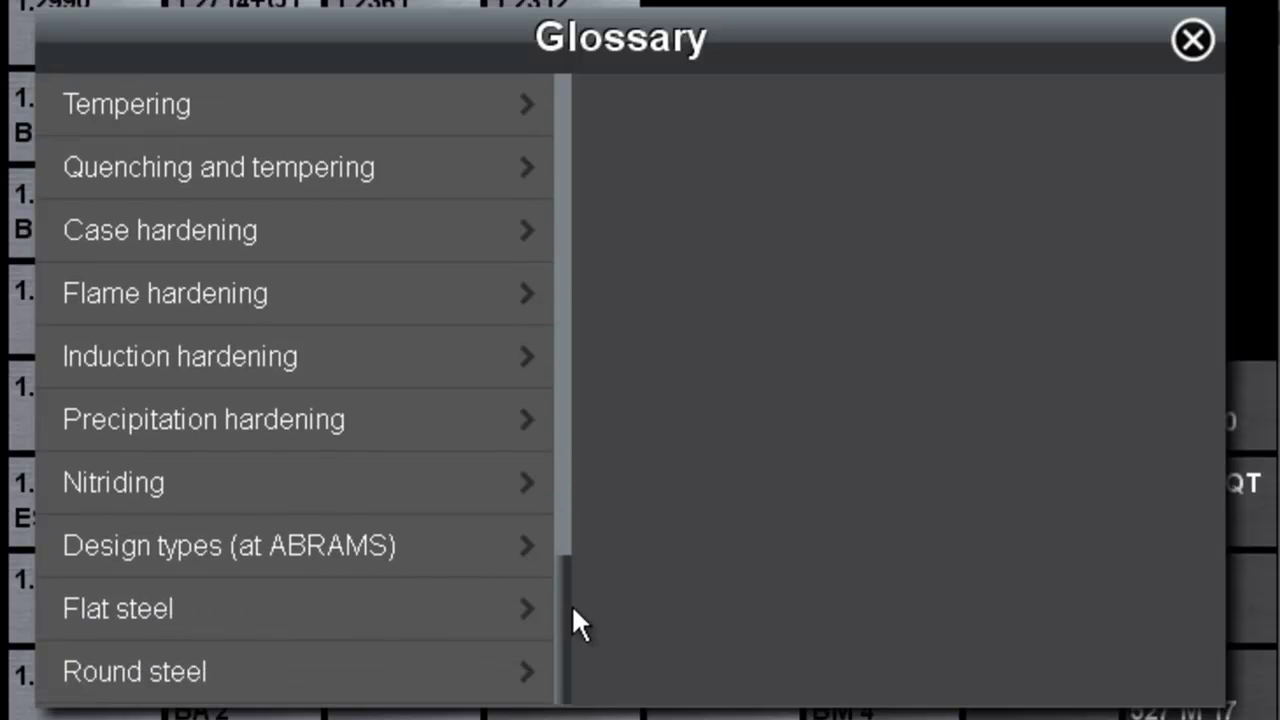
click(455, 552)
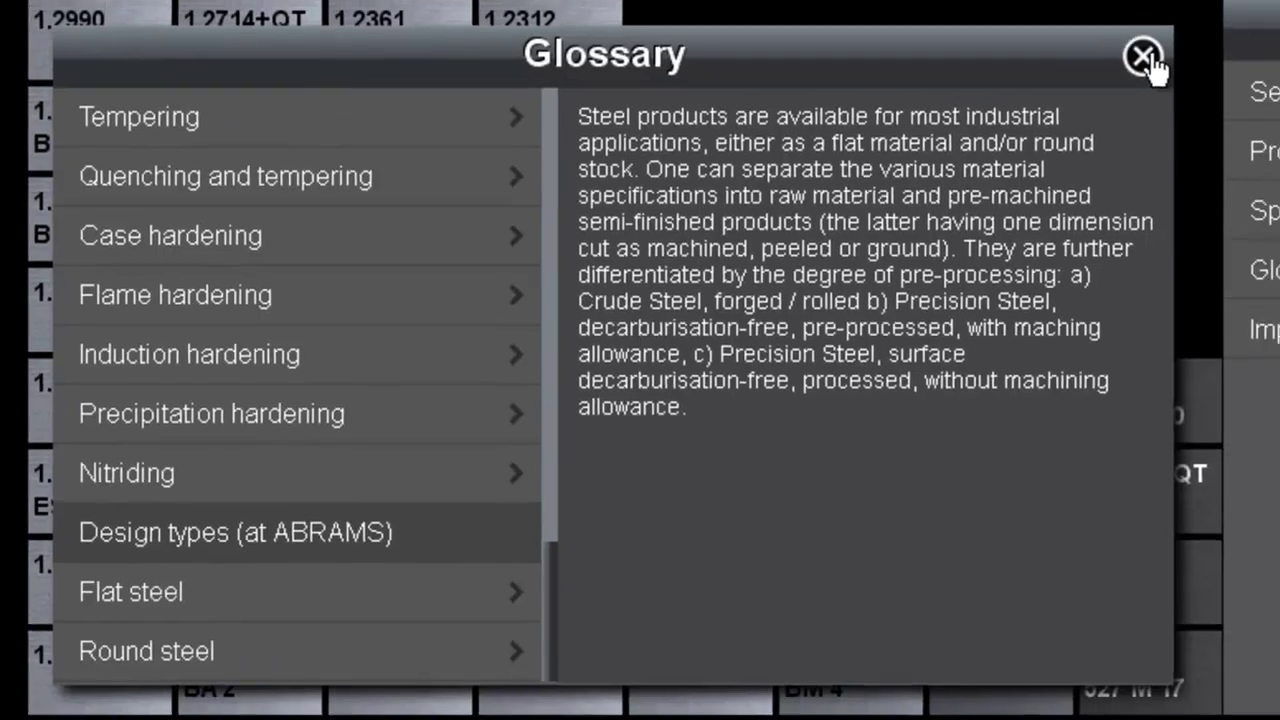
click(1191, 42)
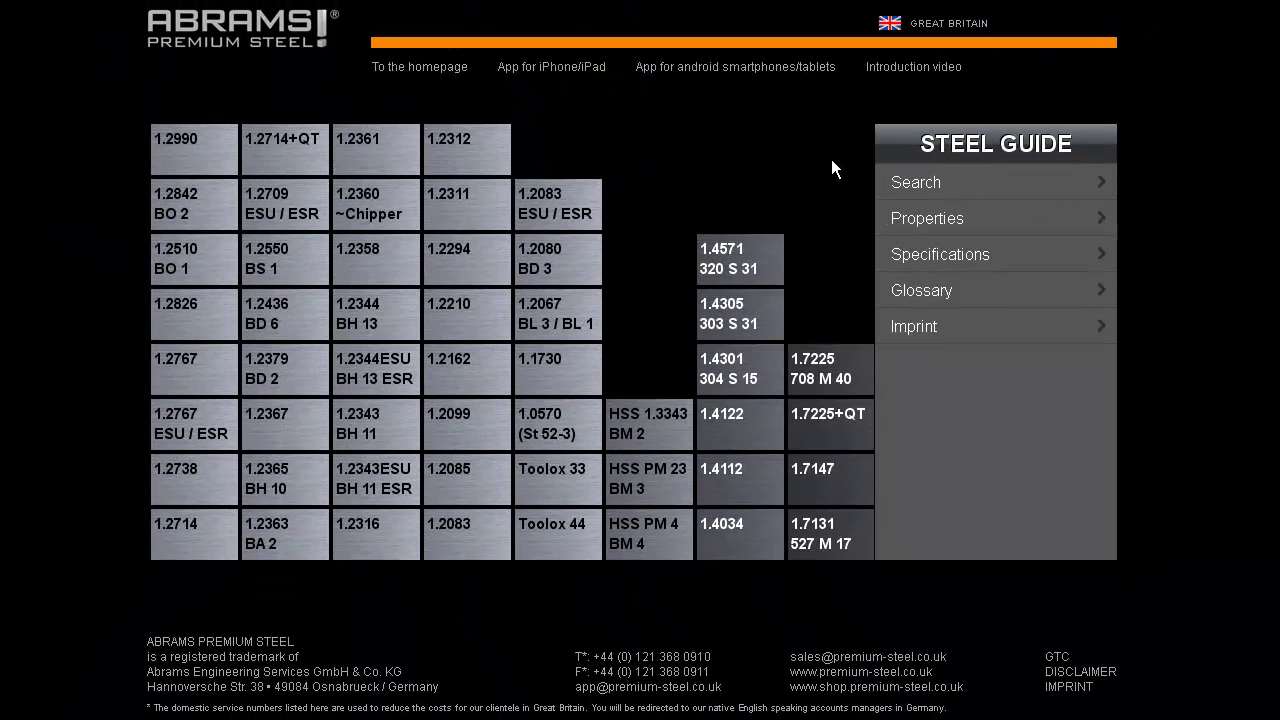